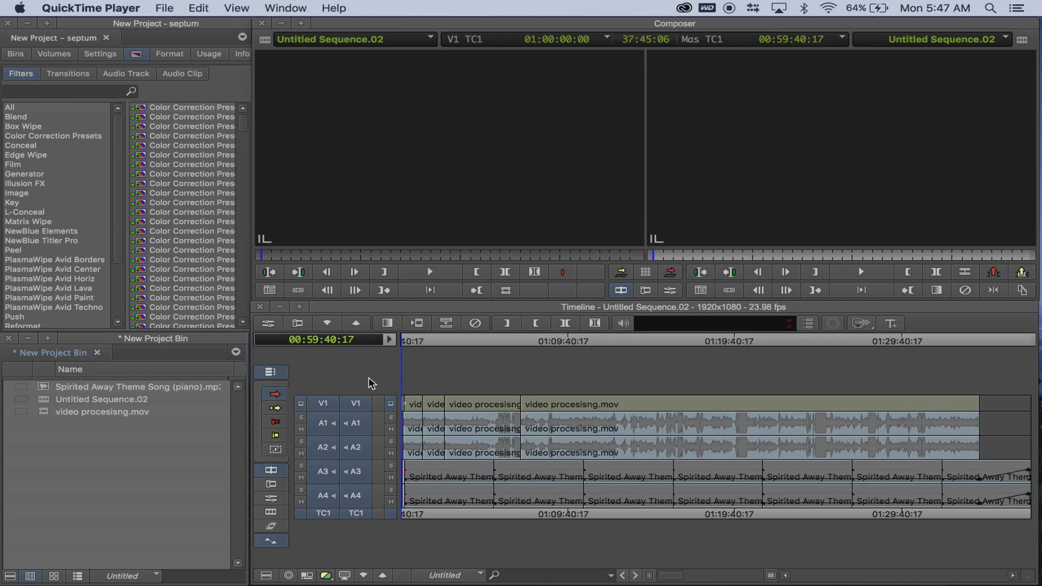
Link video procesisng.mov from the Desktop folder to New Project Bin through the Source Browser, and close the browser.
left_click(369, 378)
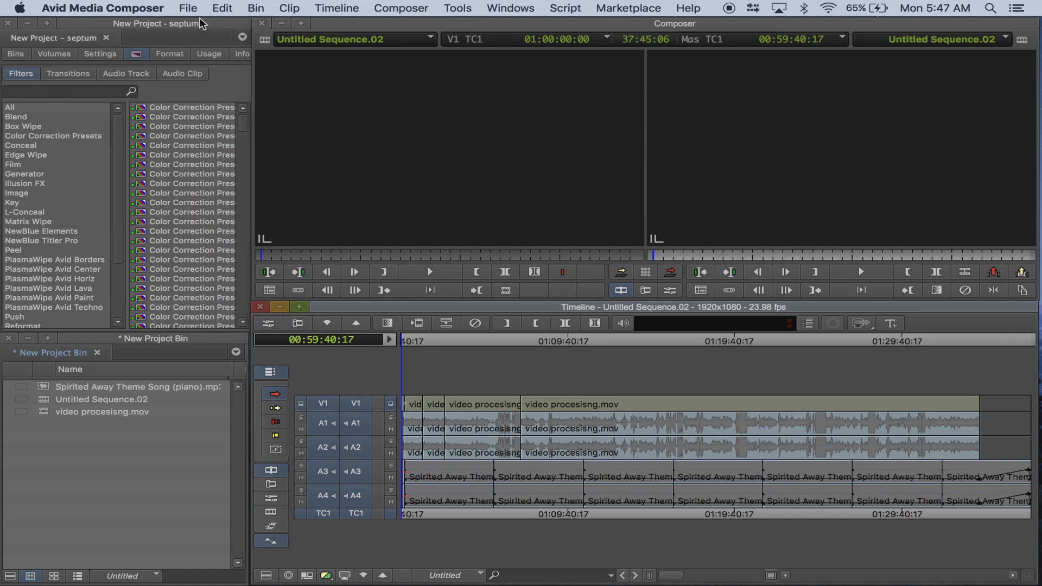
left_click(188, 9)
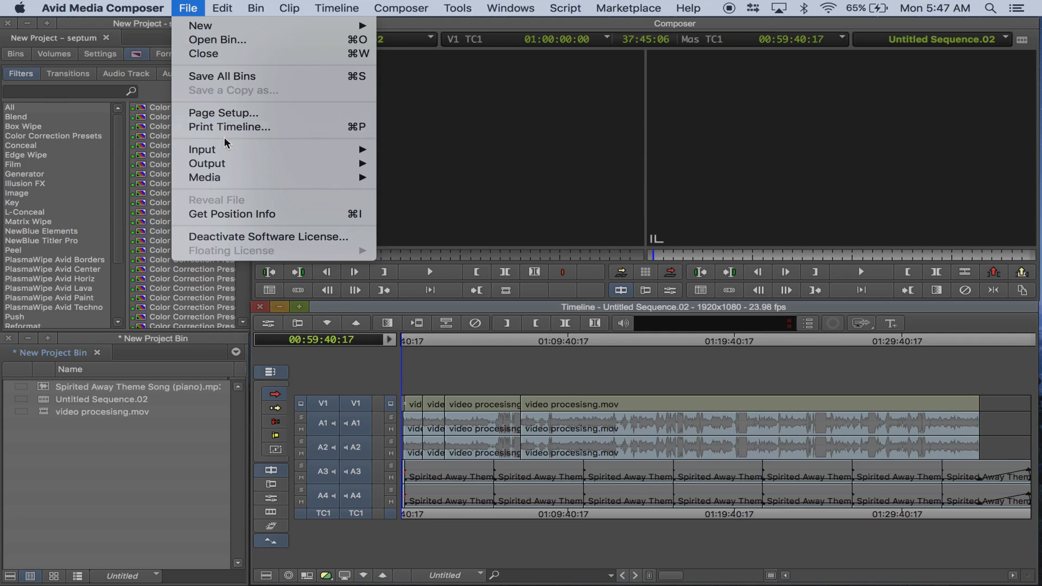
mouse_move(227, 150)
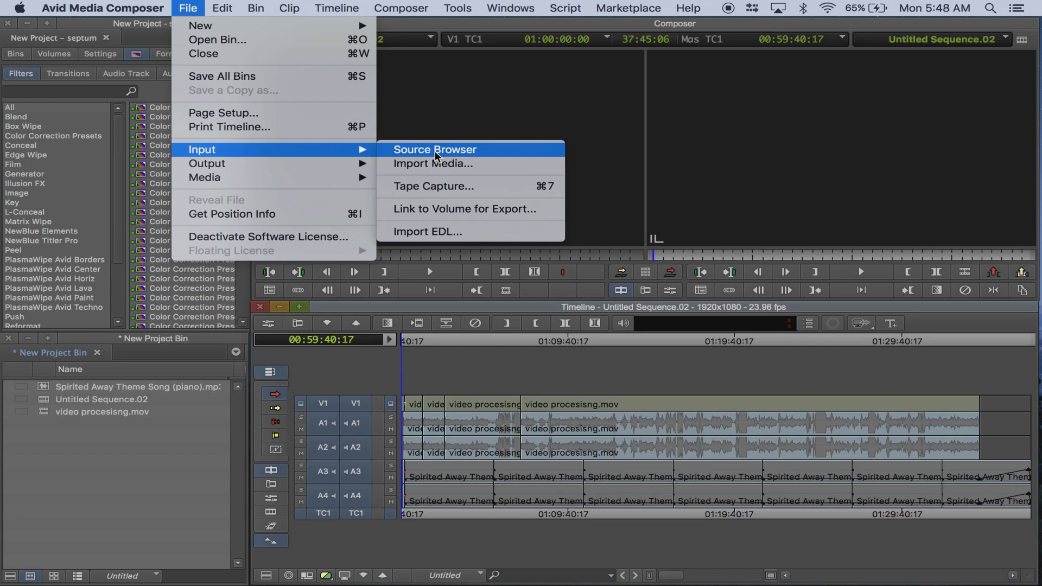
left_click(435, 151)
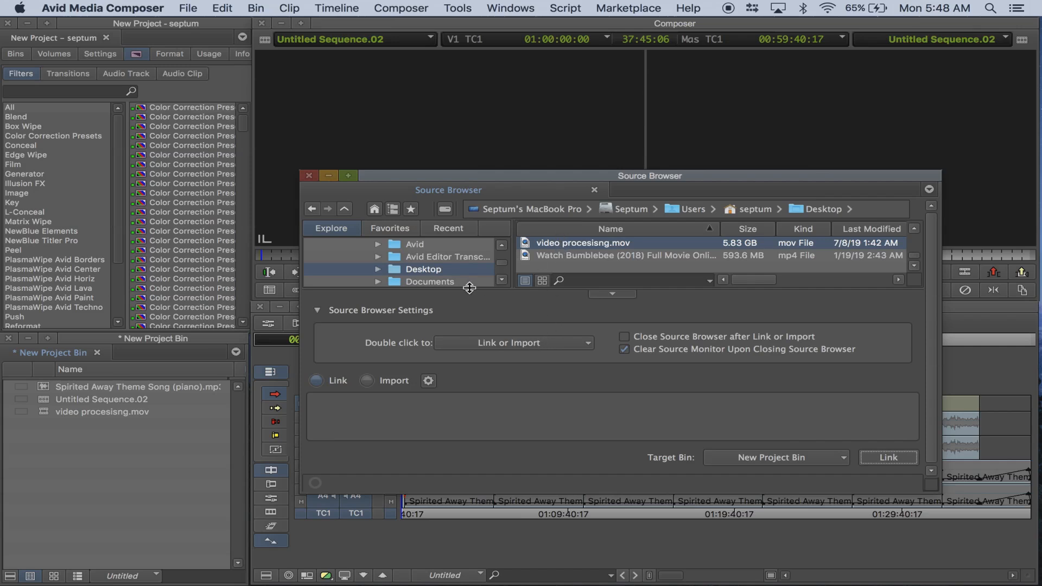
double_click(399, 270)
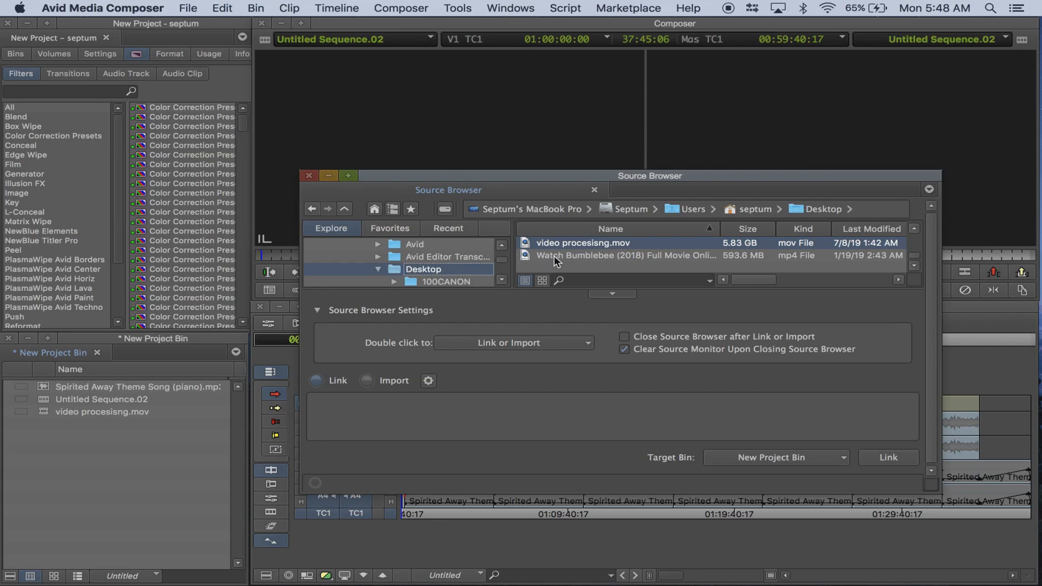
scroll(555, 256, "up", 5)
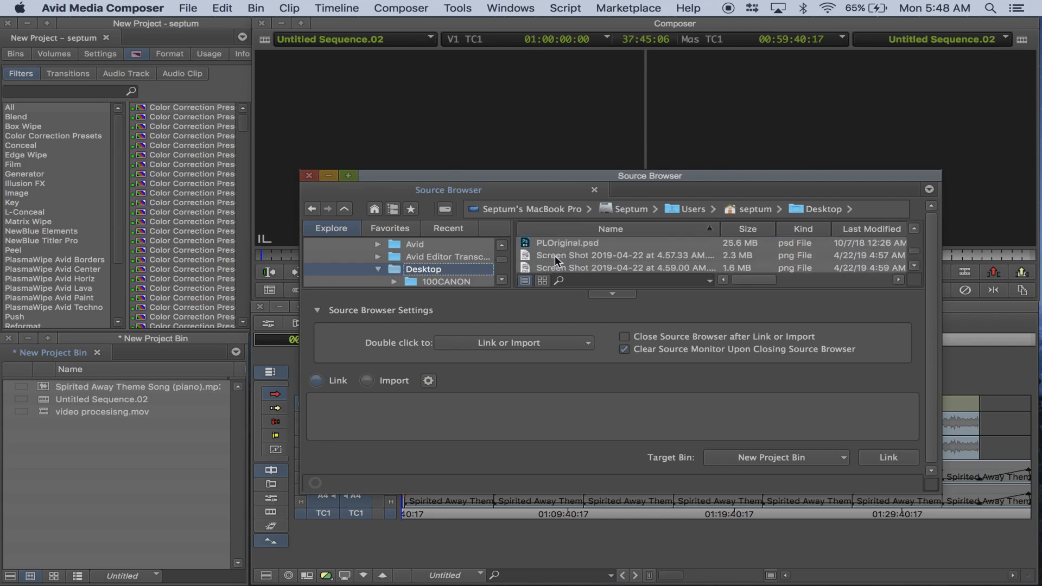
scroll(554, 255, "down", 5)
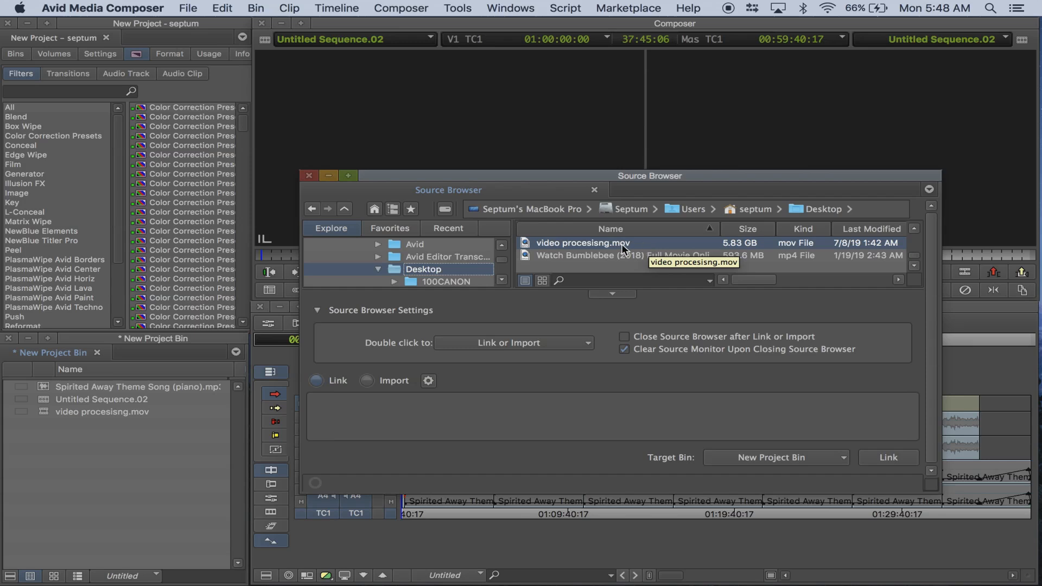
left_click(621, 243)
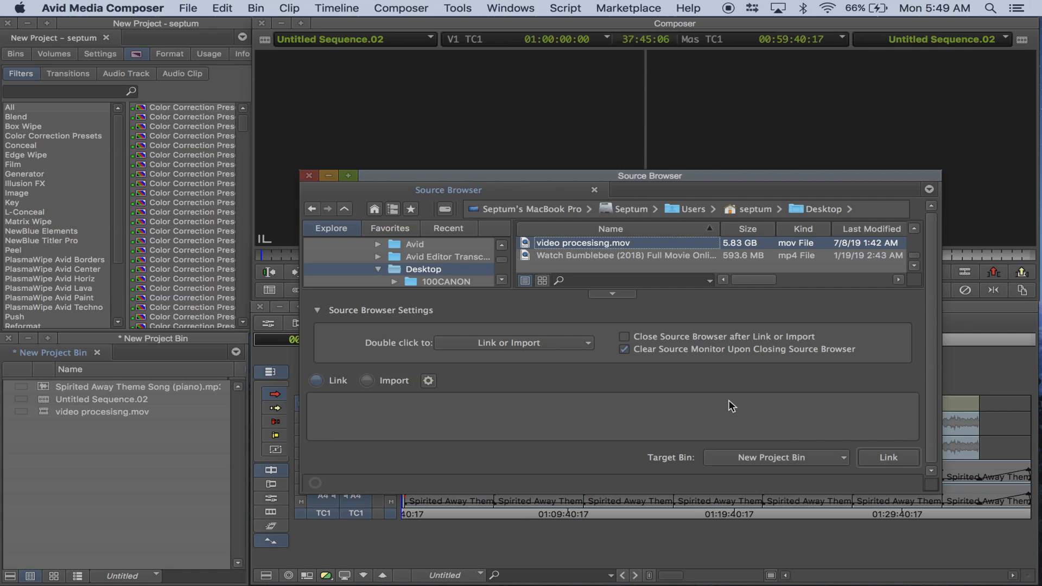
left_click(891, 457)
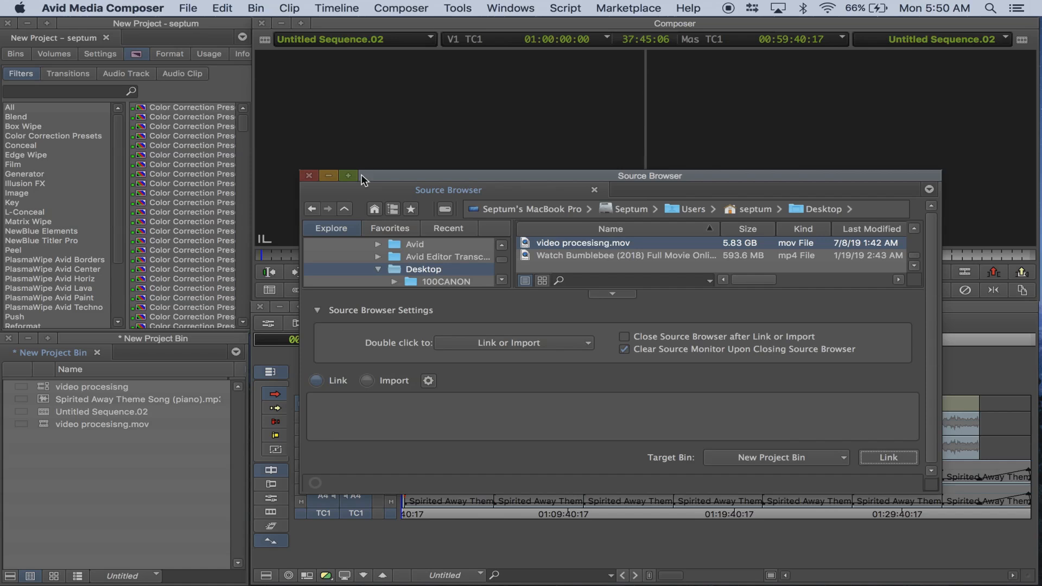
left_click(308, 175)
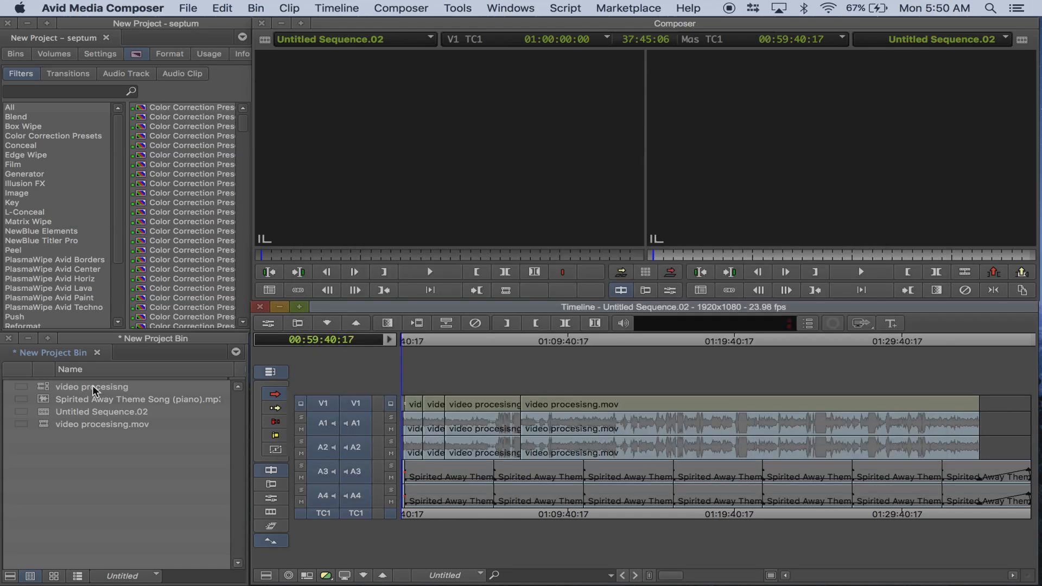
Open the Consolidate/Transcode settings for the linked video procesisng clip and select the listed target drive for video and data.
left_click(48, 389)
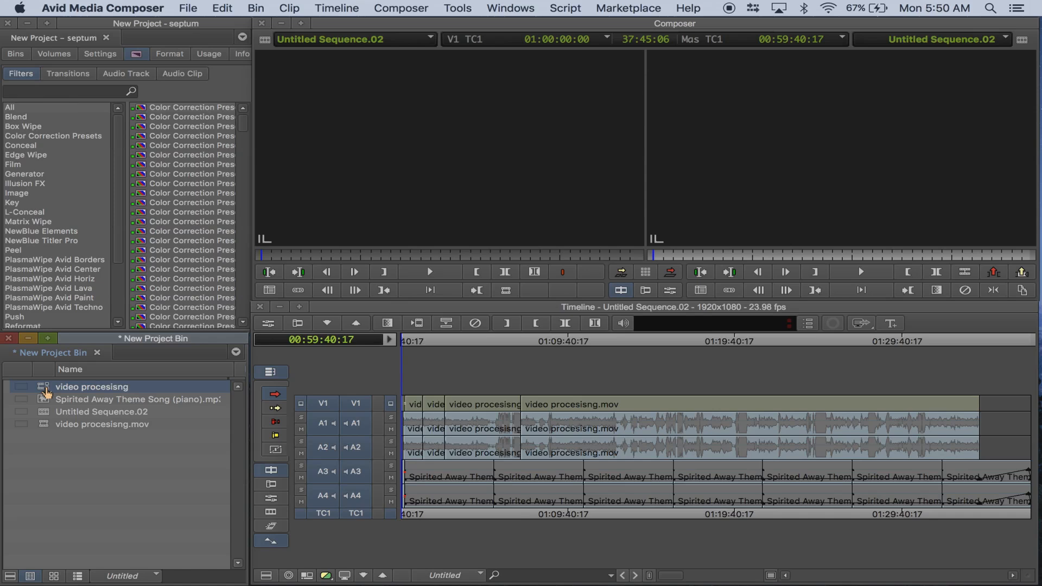
right_click(46, 390)
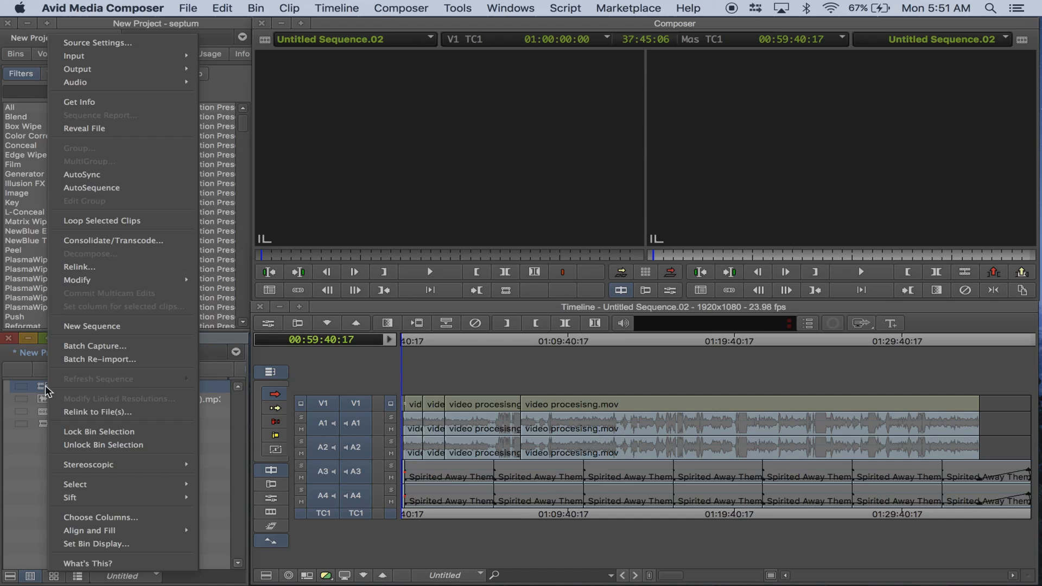
left_click(113, 242)
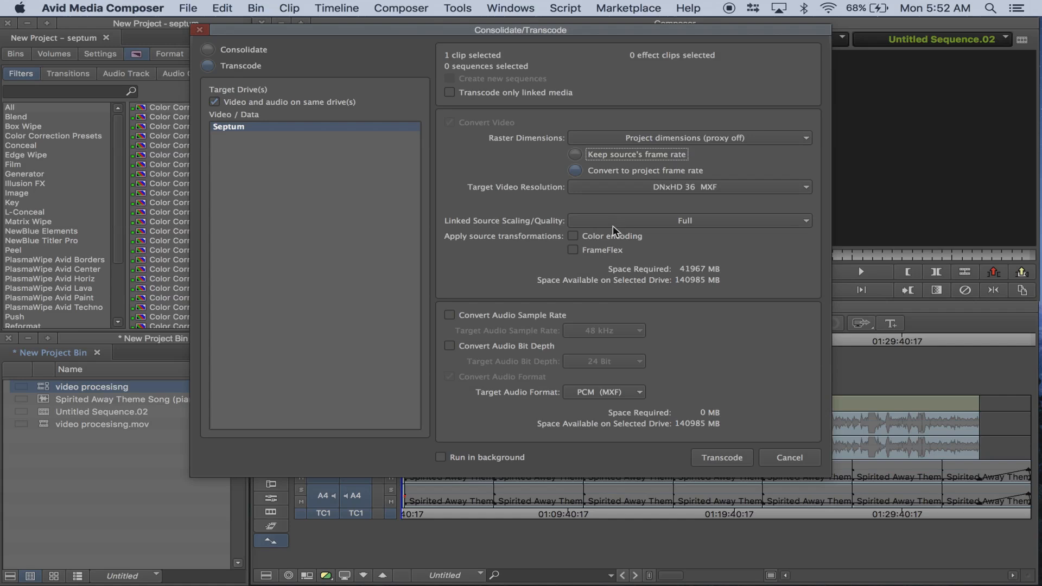
left_click(236, 130)
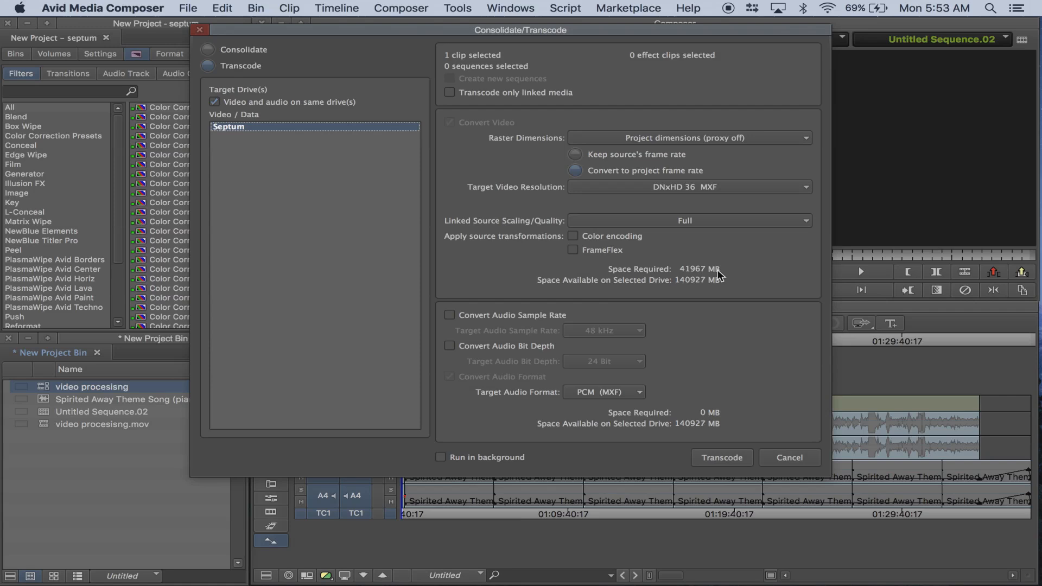
Try XAVC Intra 100 MXF as the target video resolution, review the other codecs, and set it back to DNxHD 36 MXF.
left_click(672, 186)
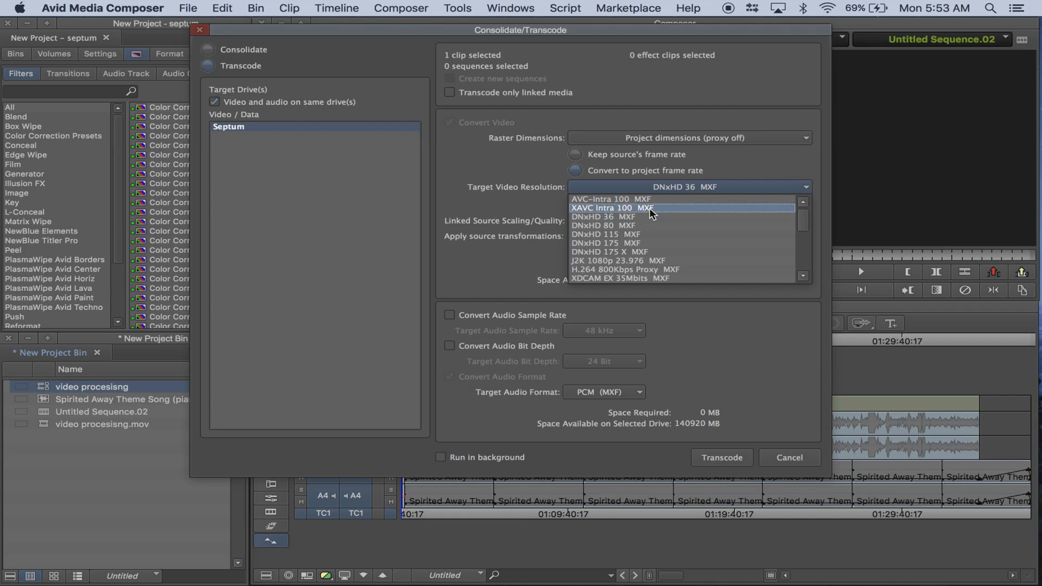
left_click(651, 209)
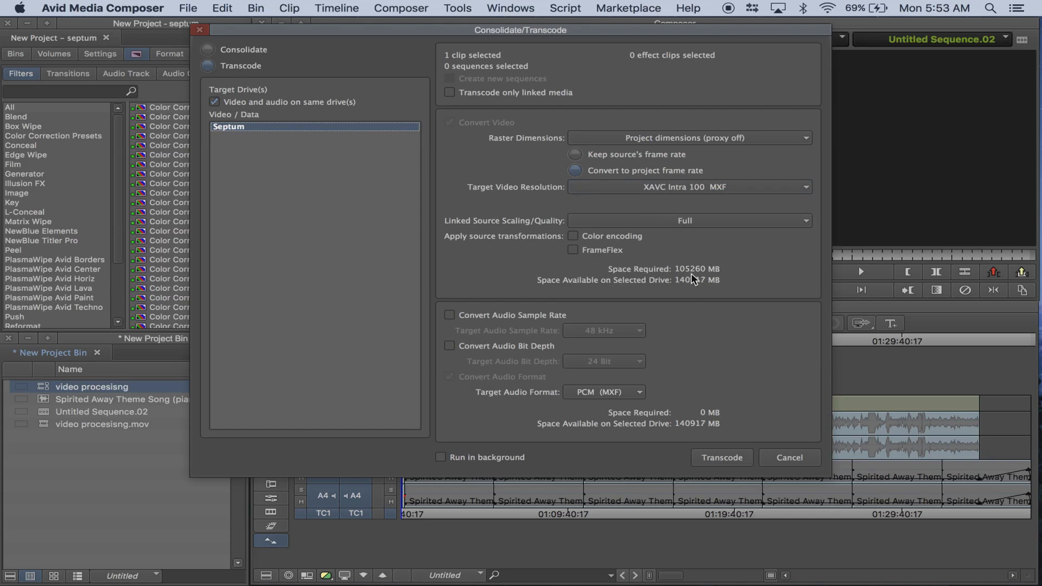
left_click(681, 185)
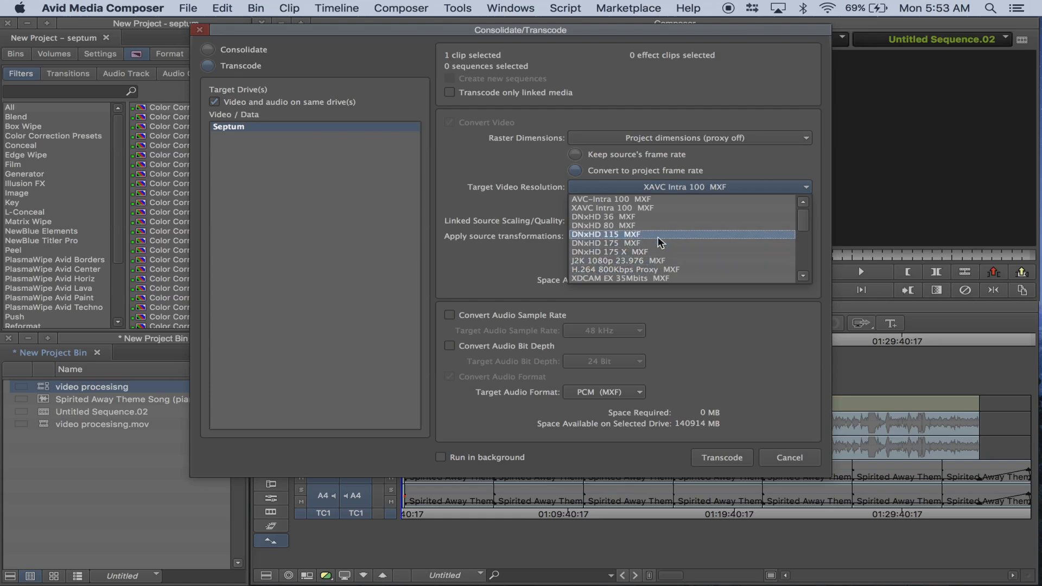
scroll(658, 237, "down", 3)
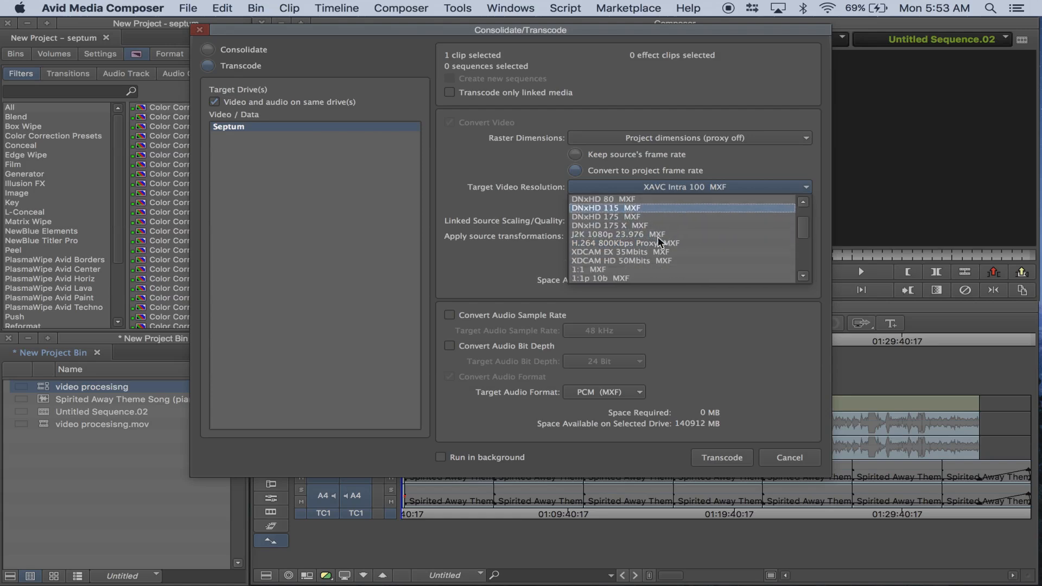
scroll(658, 241, "down", 15)
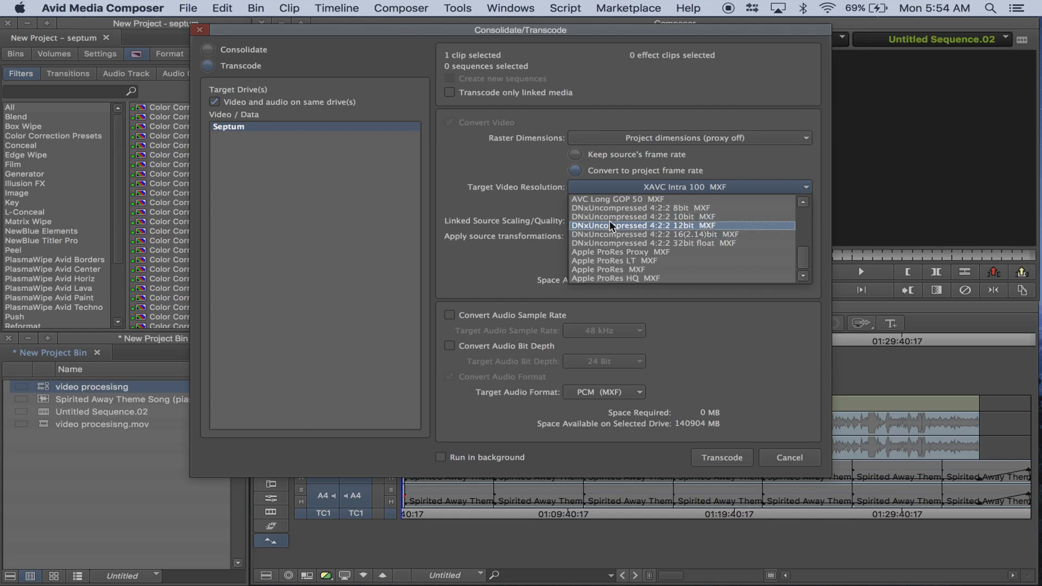
scroll(610, 223, "up", 9)
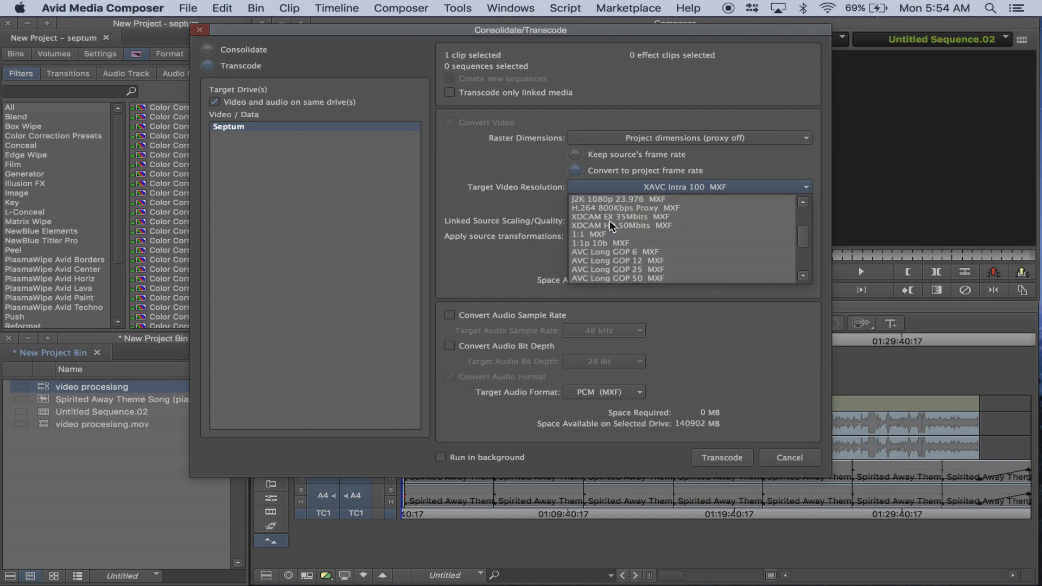
scroll(610, 225, "up", 1)
scroll(655, 230, "up", 6)
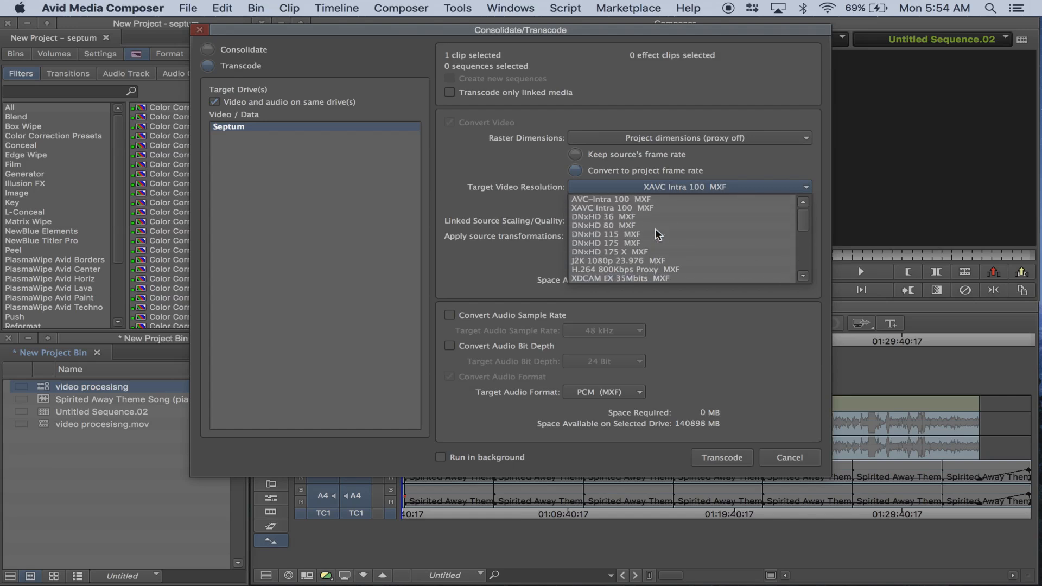
left_click(630, 217)
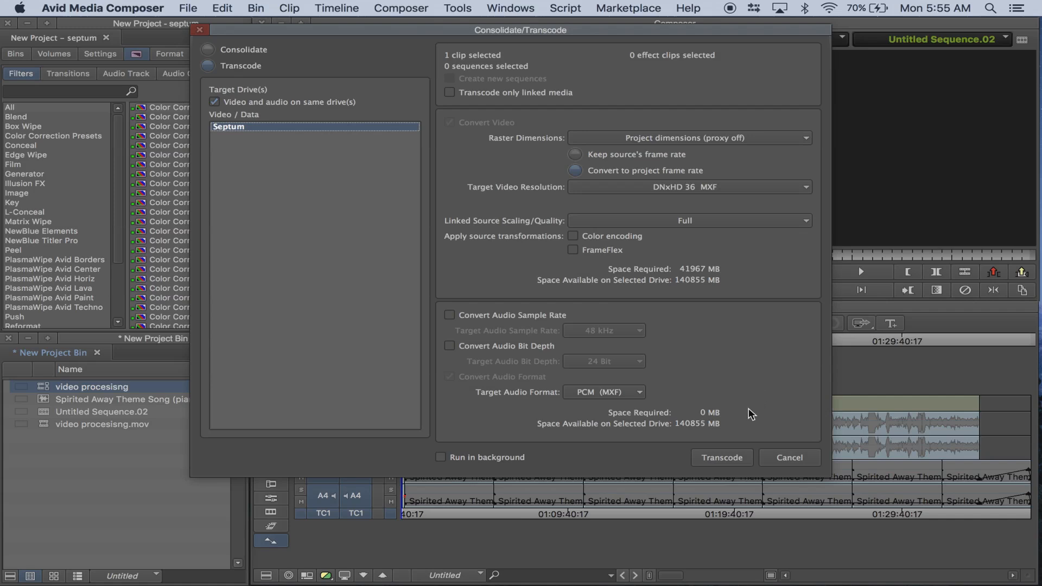
Start transcoding the clip and convert the media that does not match the project's edit rate.
left_click(718, 458)
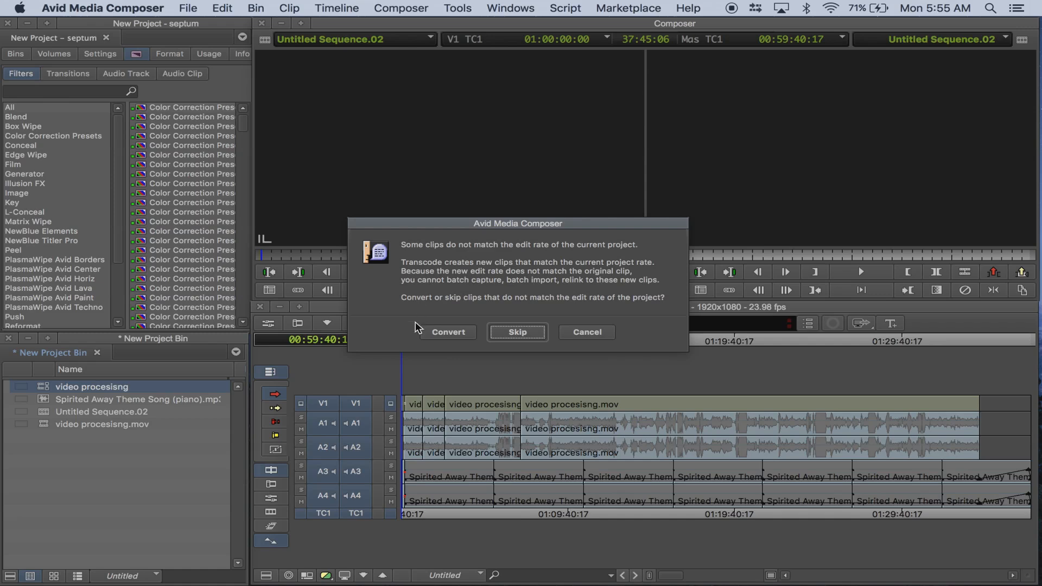
left_click(449, 333)
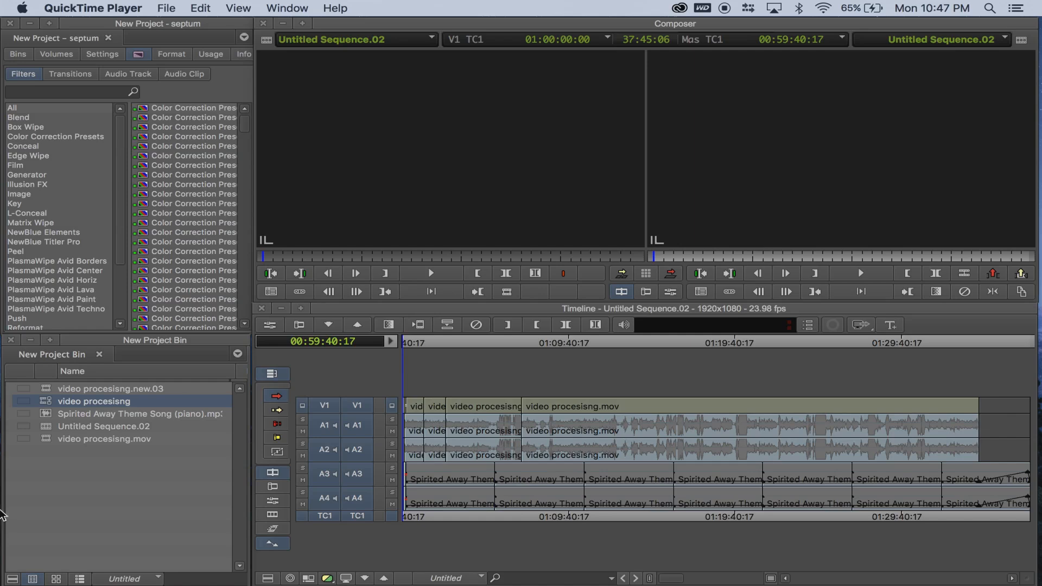
Load the transcoded clip video procesisng.new.03 from the bin into the source monitor.
left_click(73, 390)
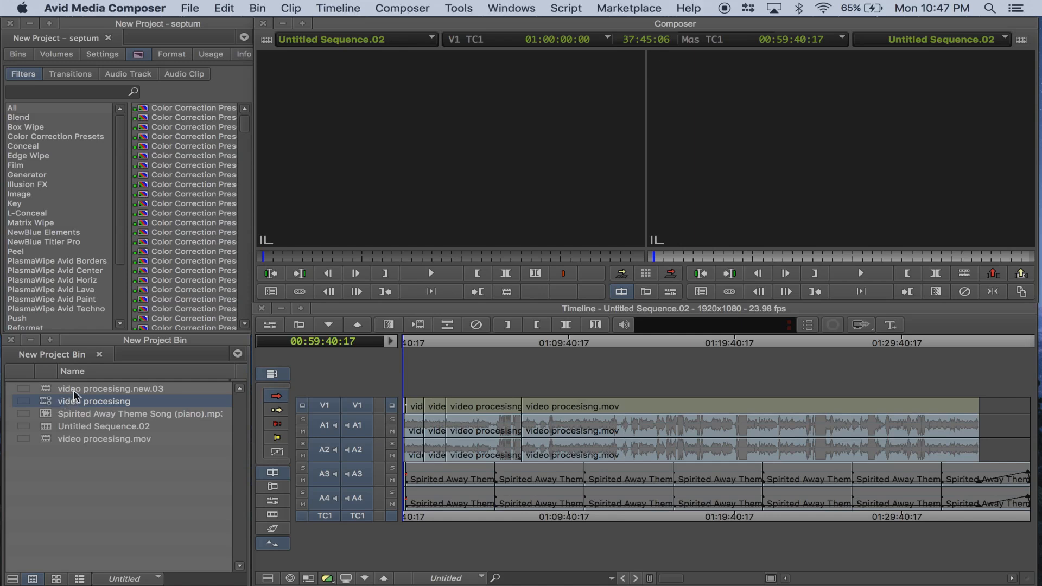
left_click(47, 391)
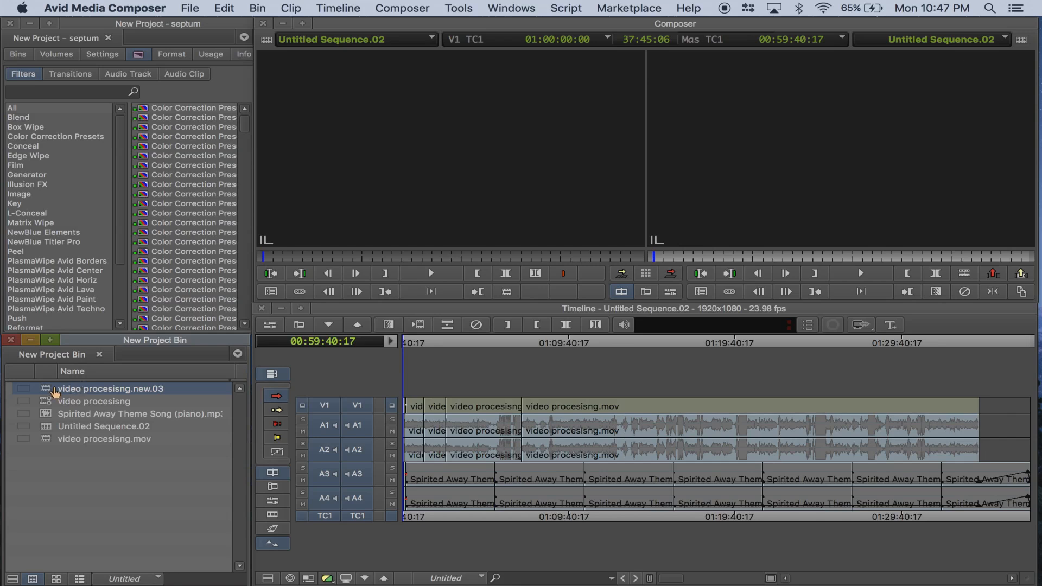
double_click(55, 390)
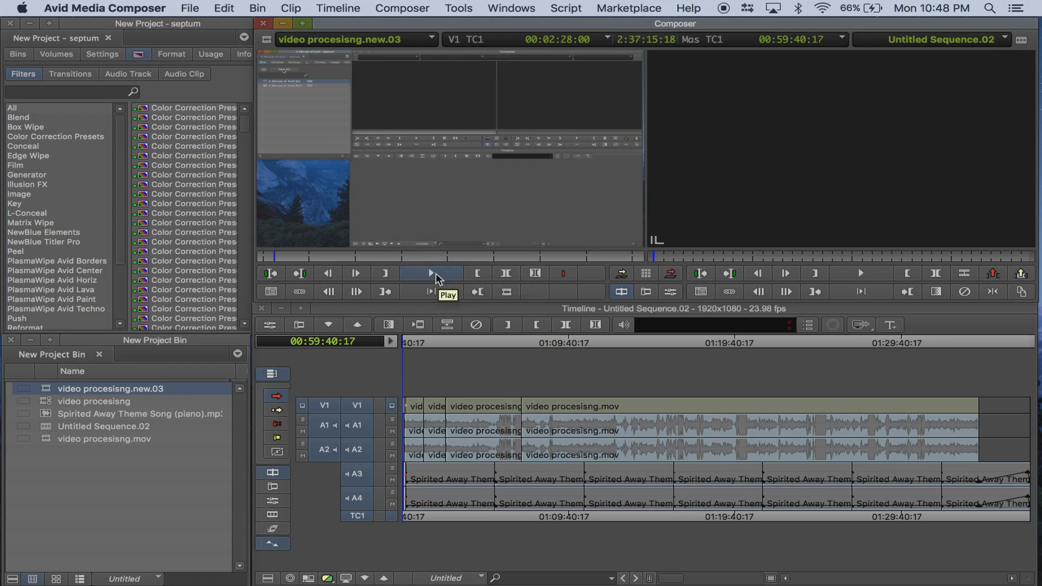
Preview the transcoded clip by playing a few seconds near its beginning and again from about 01:17:28.
left_click(435, 272)
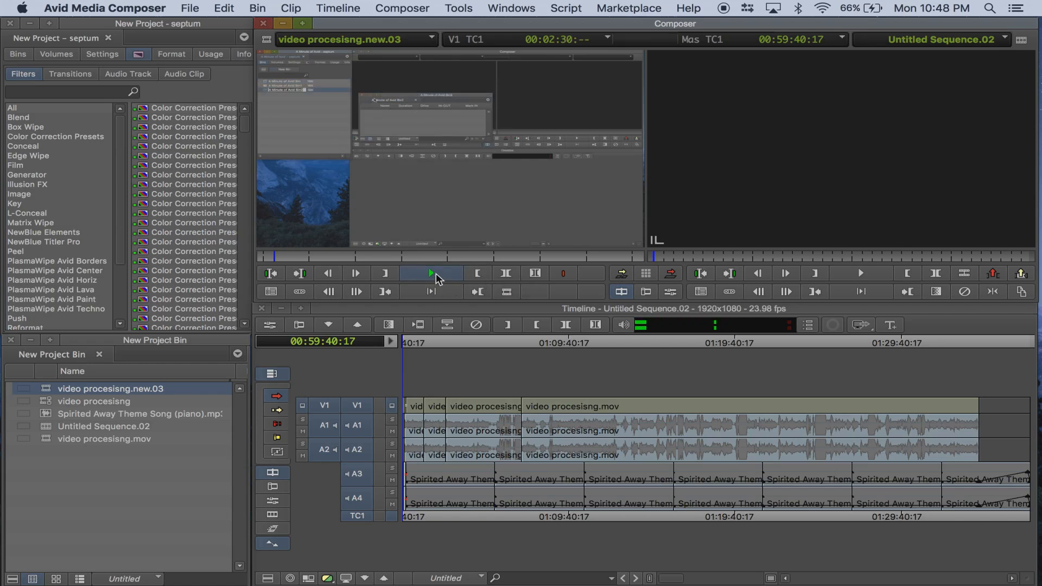
left_click(434, 273)
left_click(622, 256)
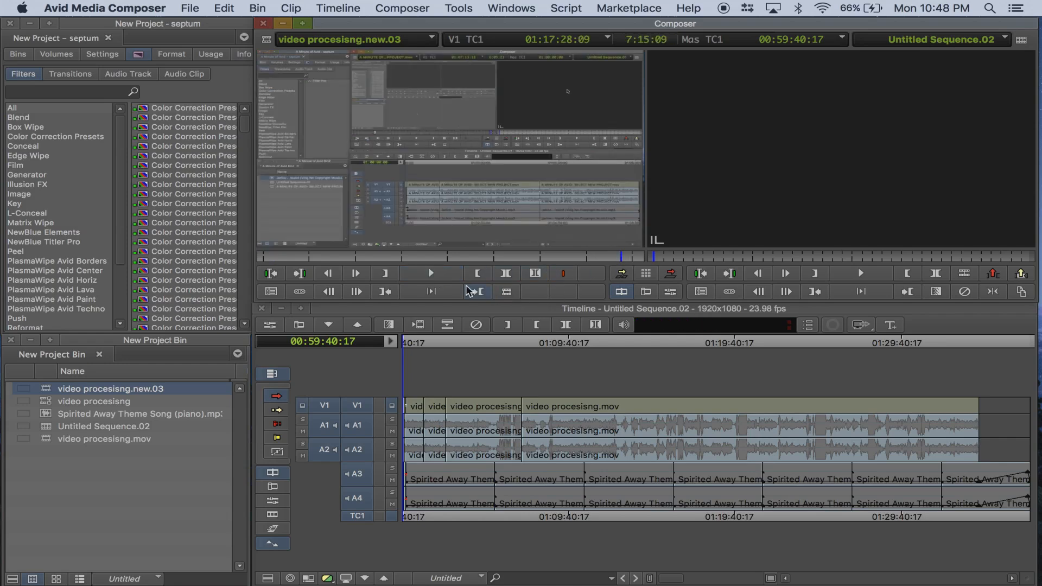
left_click(433, 274)
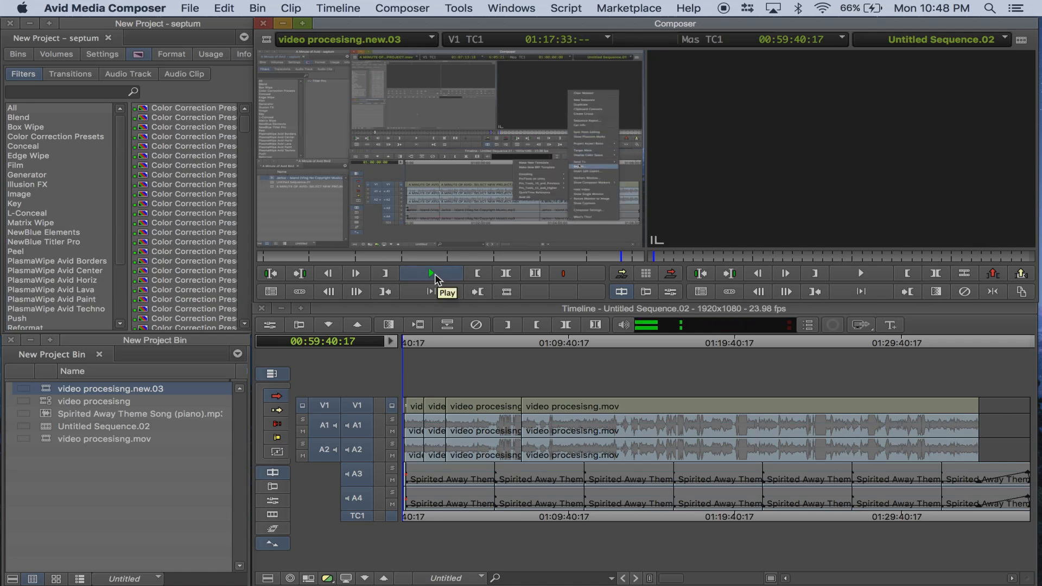
left_click(435, 274)
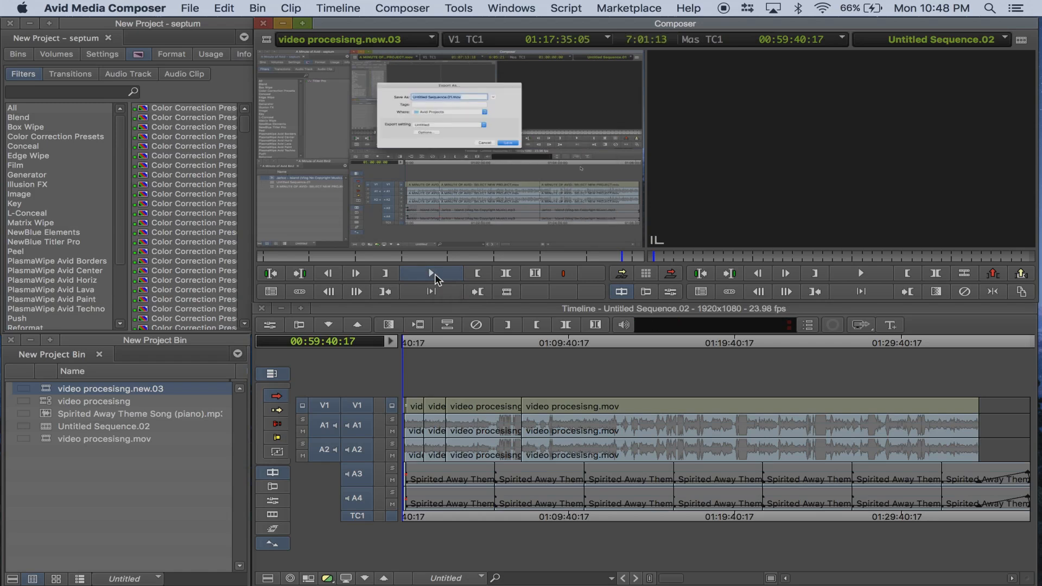